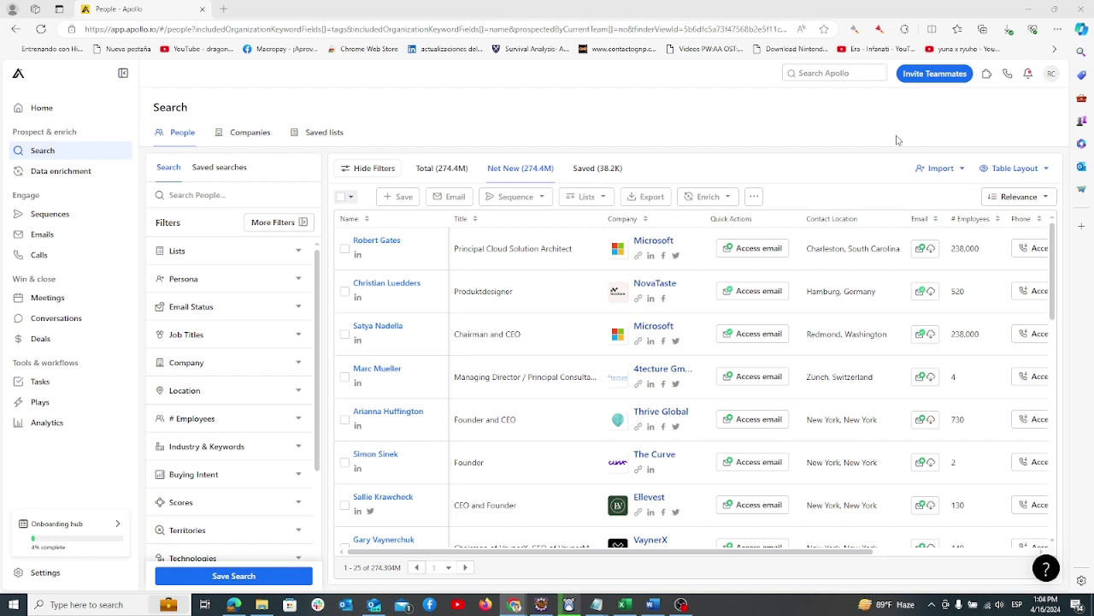
Load the saved filtered C-suite lead-generation people search URL in Apollo
click(653, 604)
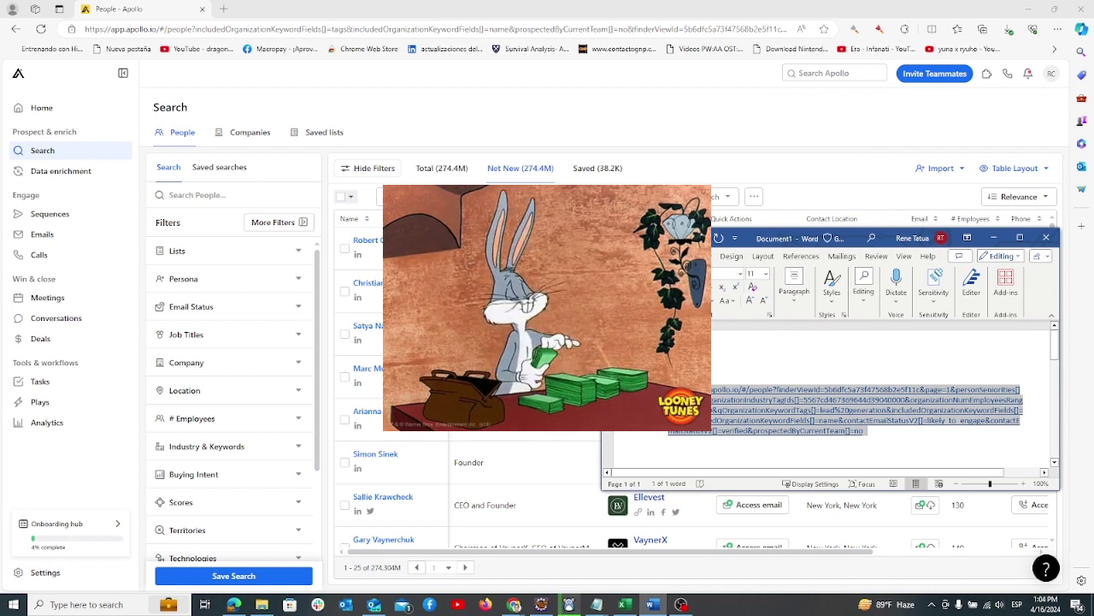
click(373, 28)
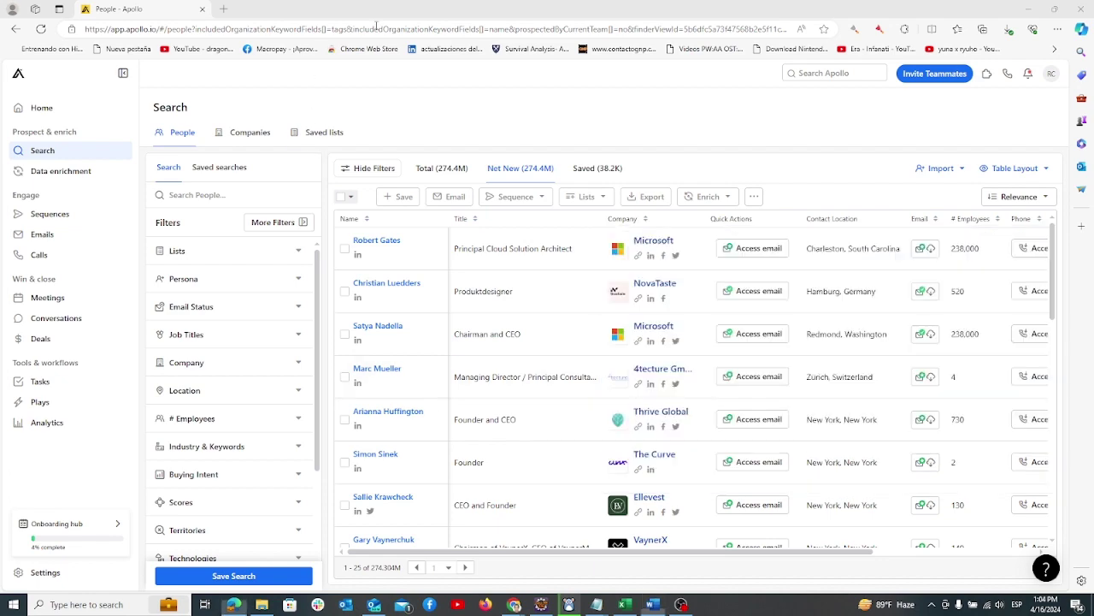
key(ctrl+v)
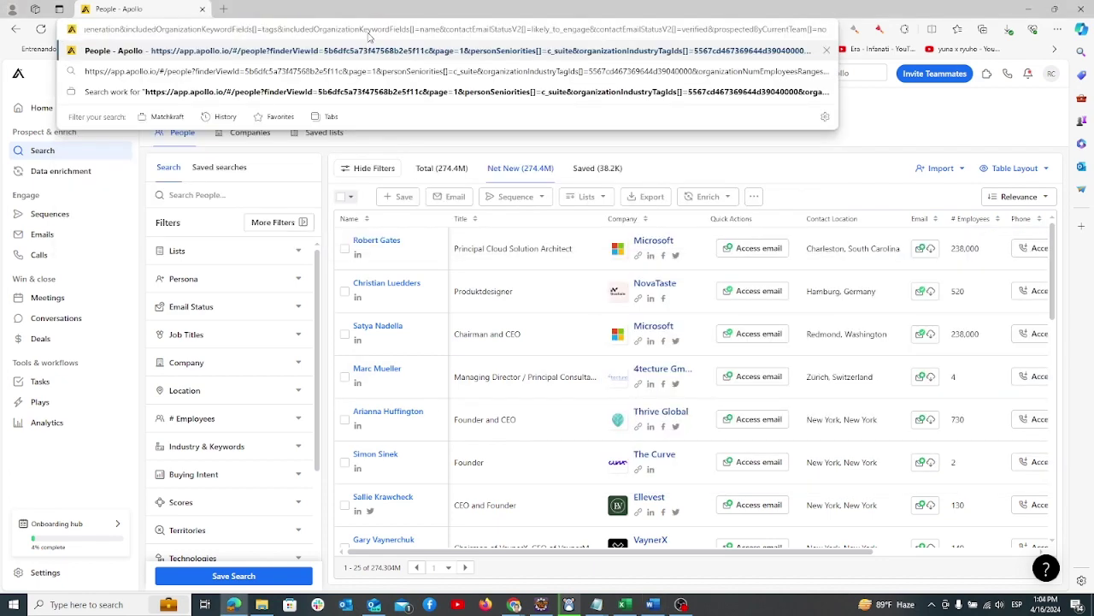
key(Return)
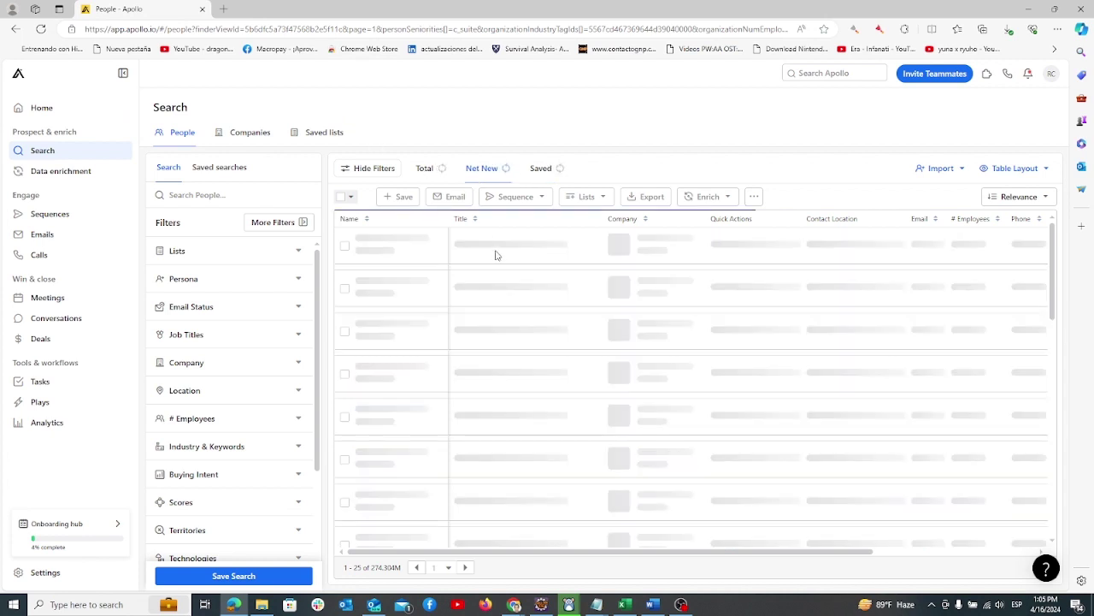
Scrape 100 result pages with the Apollo Discovery Addon into an email-permutations file
click(879, 30)
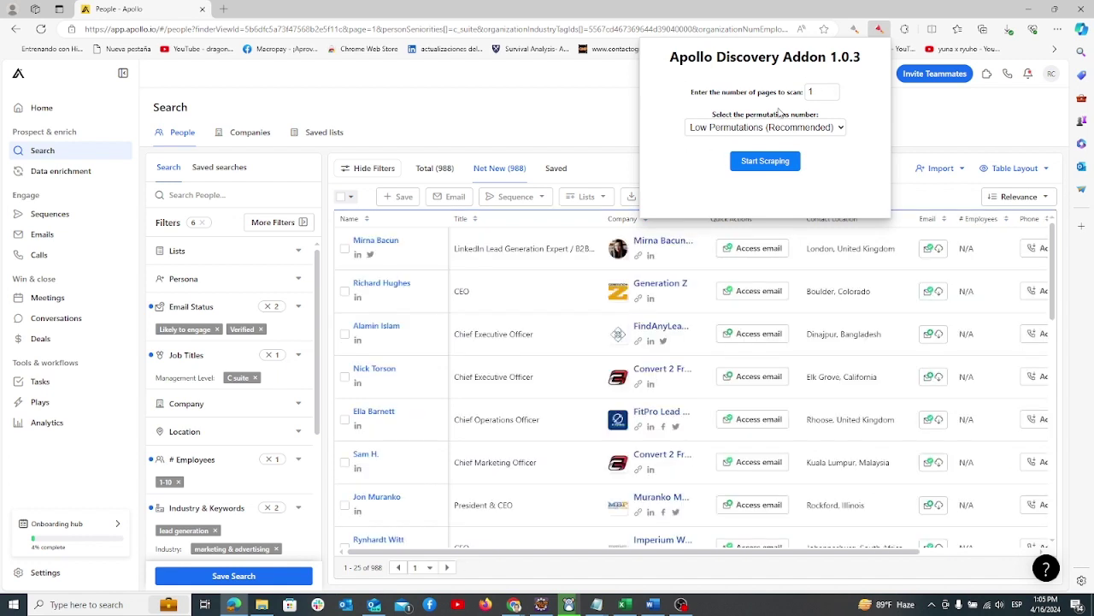
click(826, 92)
text(00)
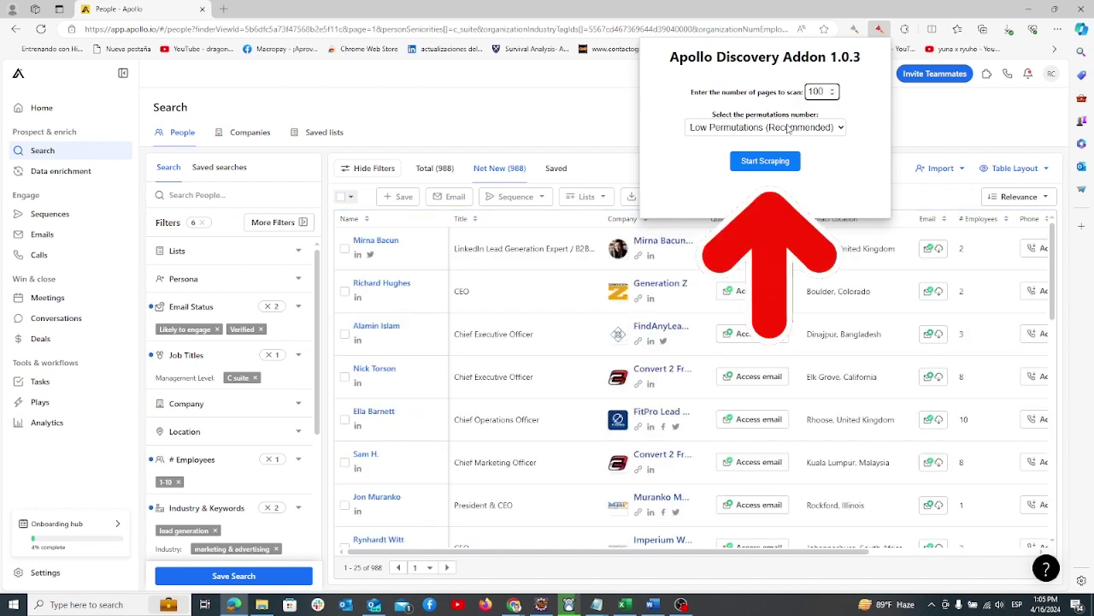
click(769, 162)
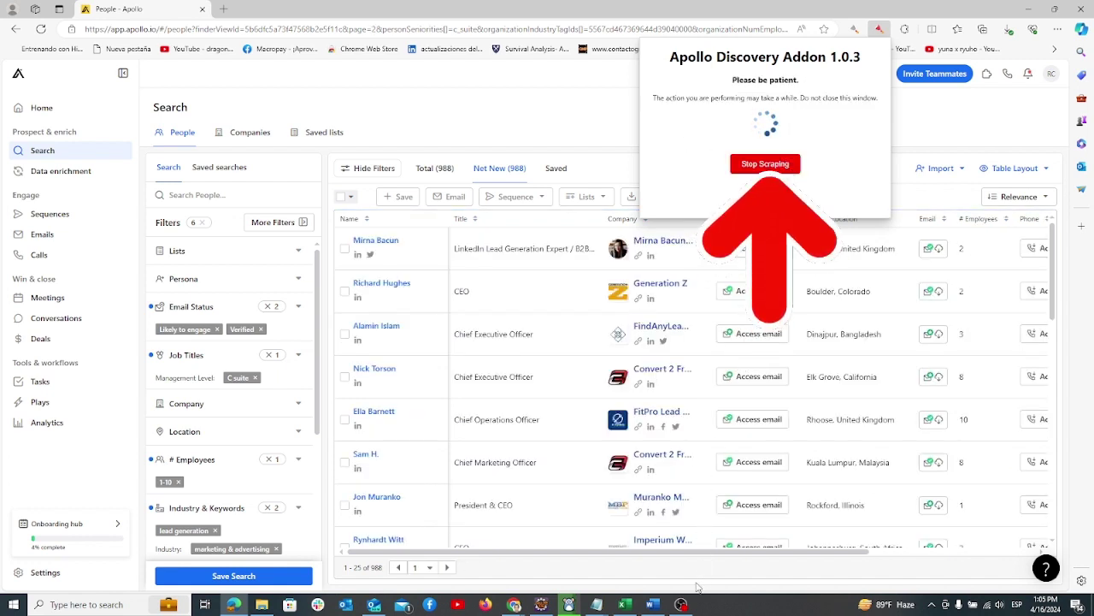
mouse_move(682, 604)
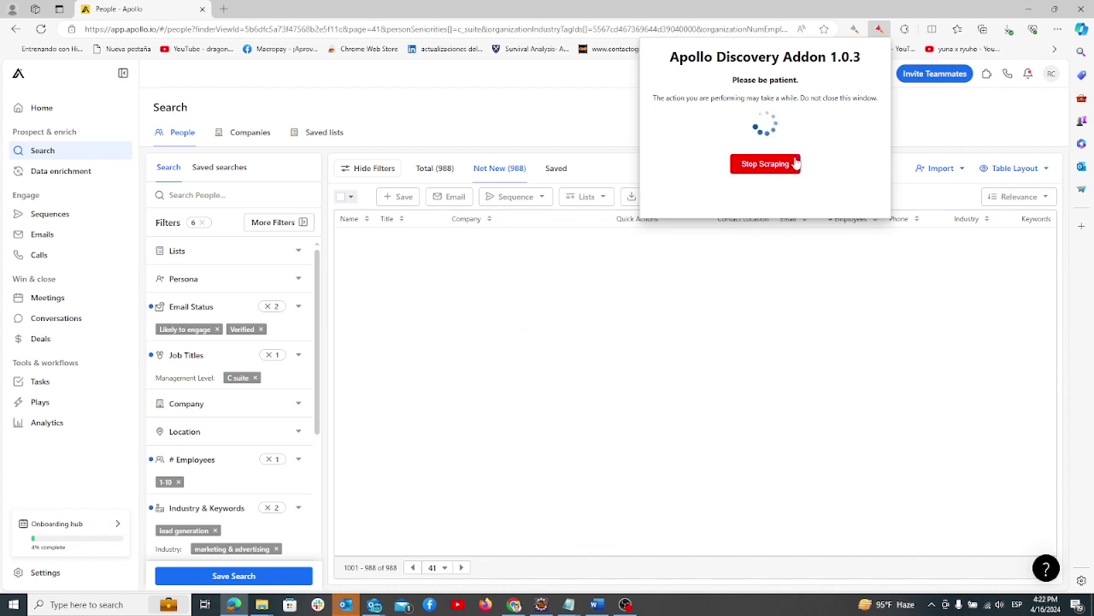
click(798, 163)
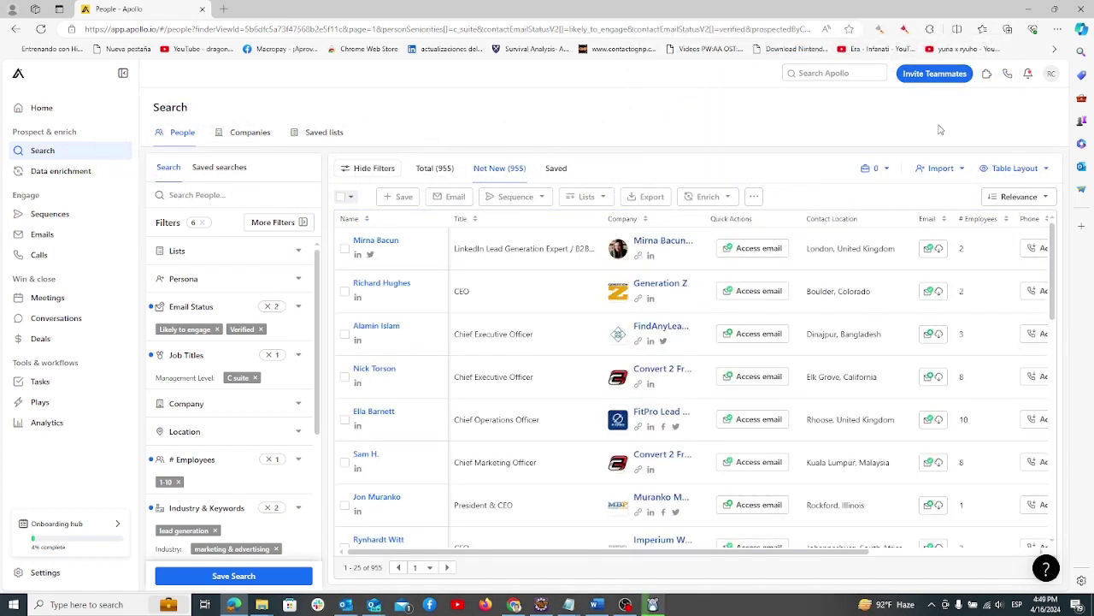
Start a bulk CSV import and upload the Apollo Export (56) file
click(941, 168)
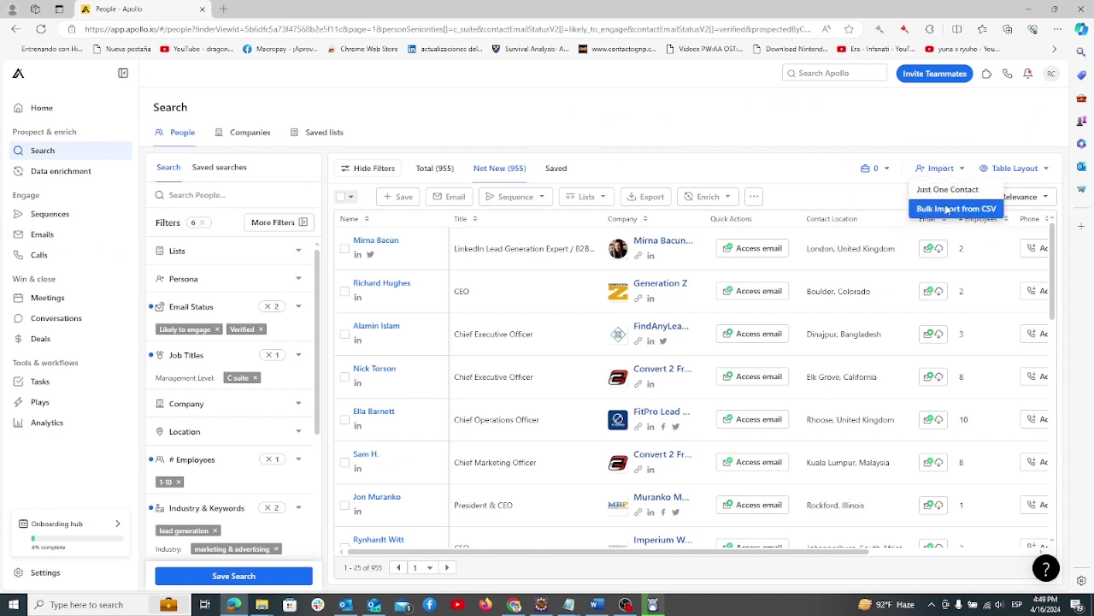
click(949, 209)
click(495, 348)
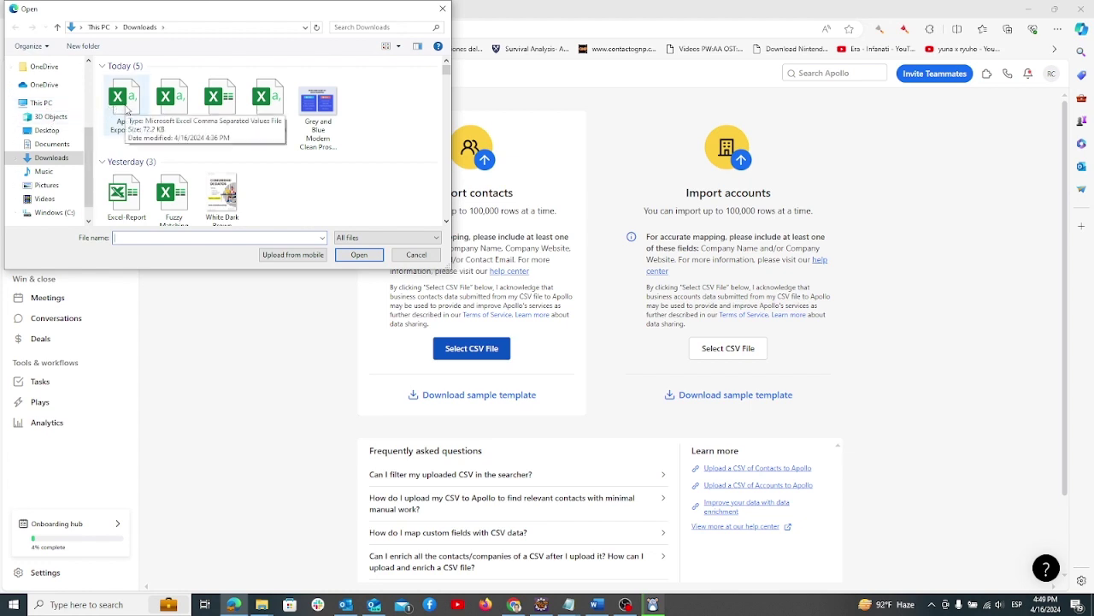
double_click(126, 109)
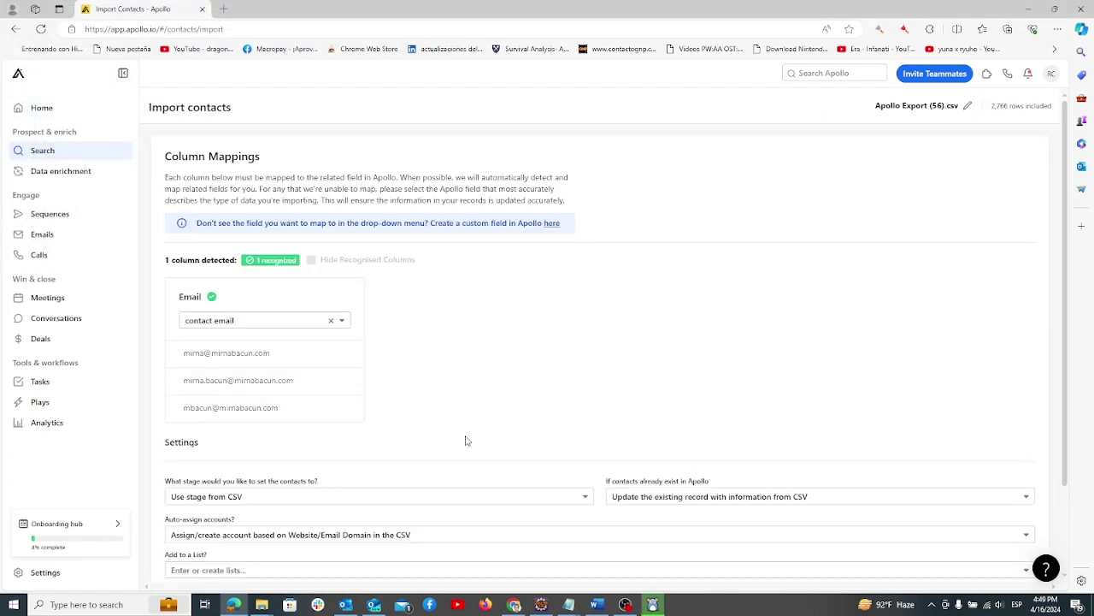
Add the imported contacts to a new list named apollo-discovery and run the import
scroll(464, 440, down, 3)
click(233, 463)
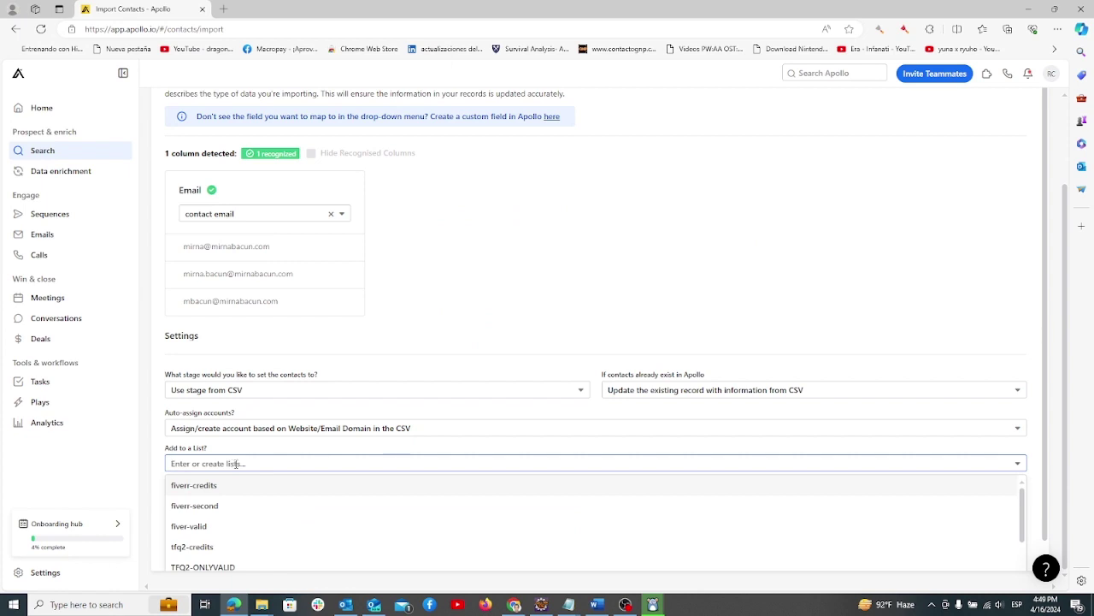
text(apollo-discovery)
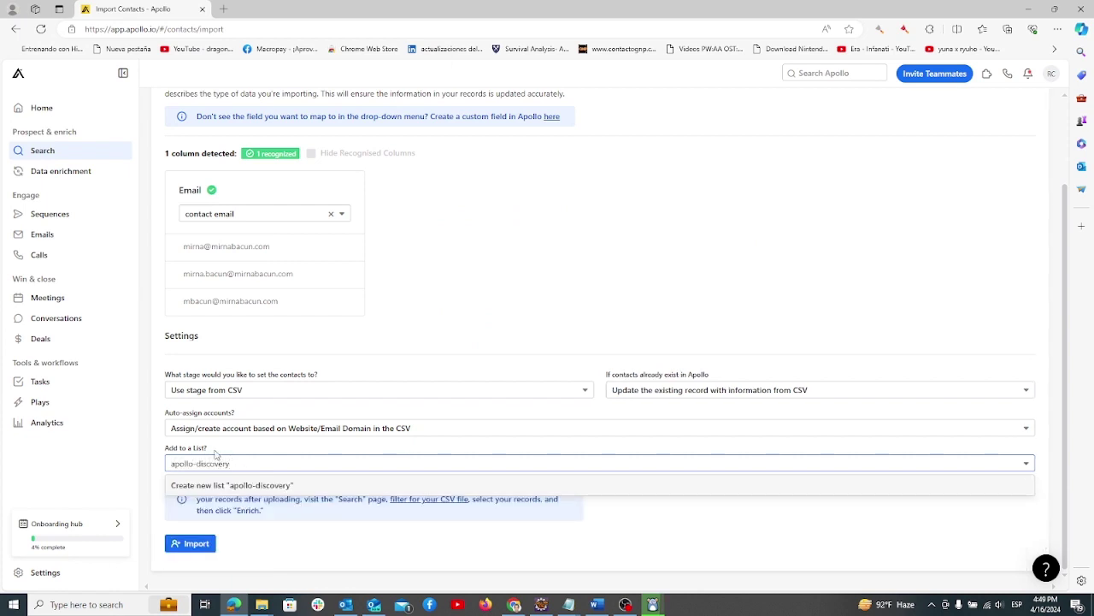
click(248, 485)
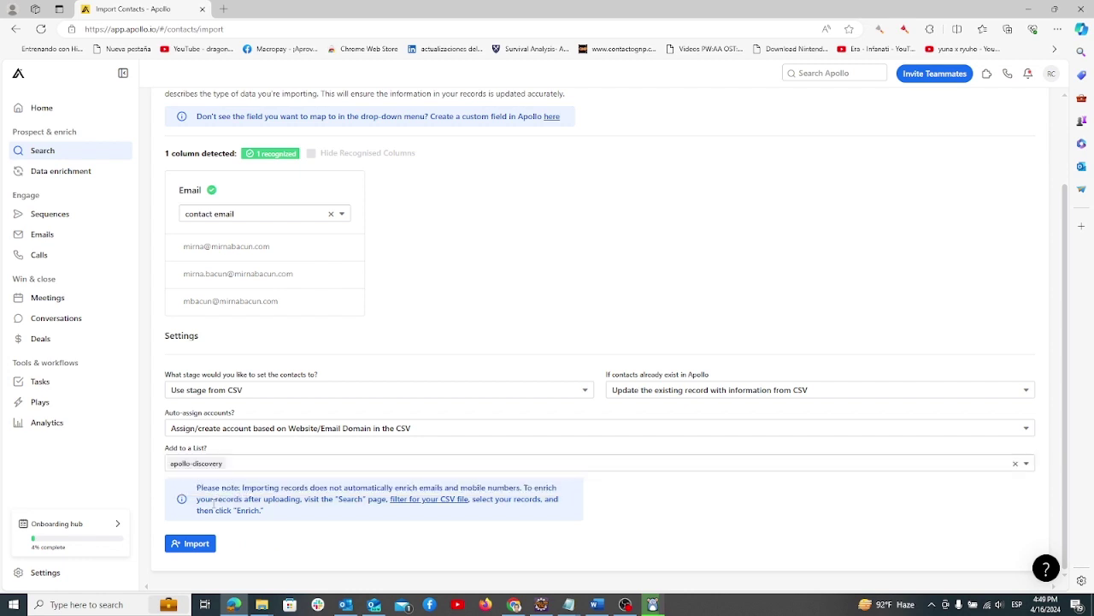
click(203, 546)
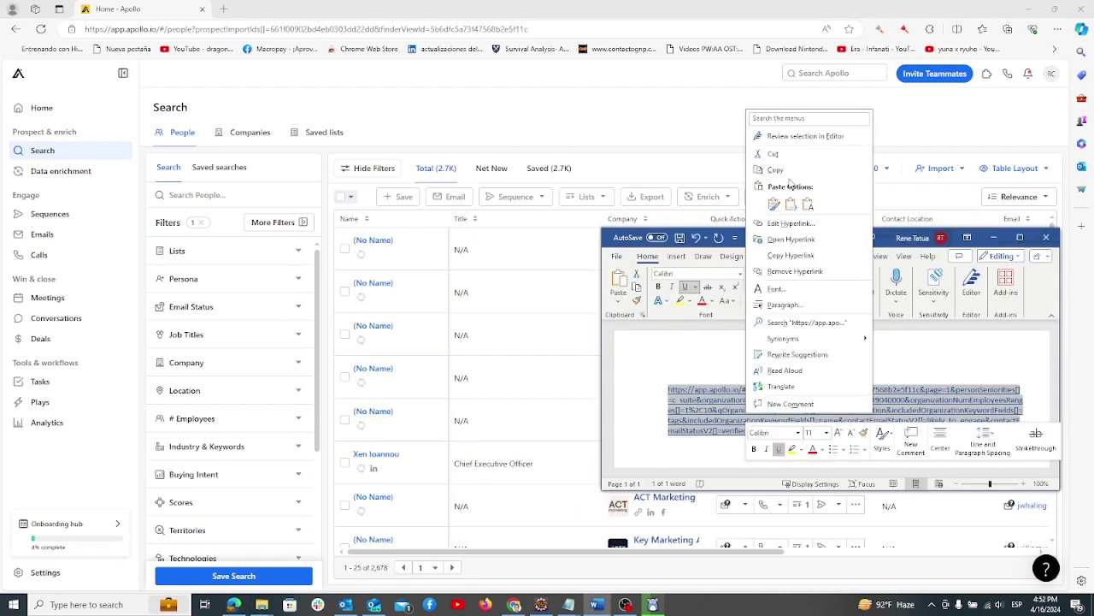
Reload the copied filtered search URL and show only the 609 saved leads
click(778, 170)
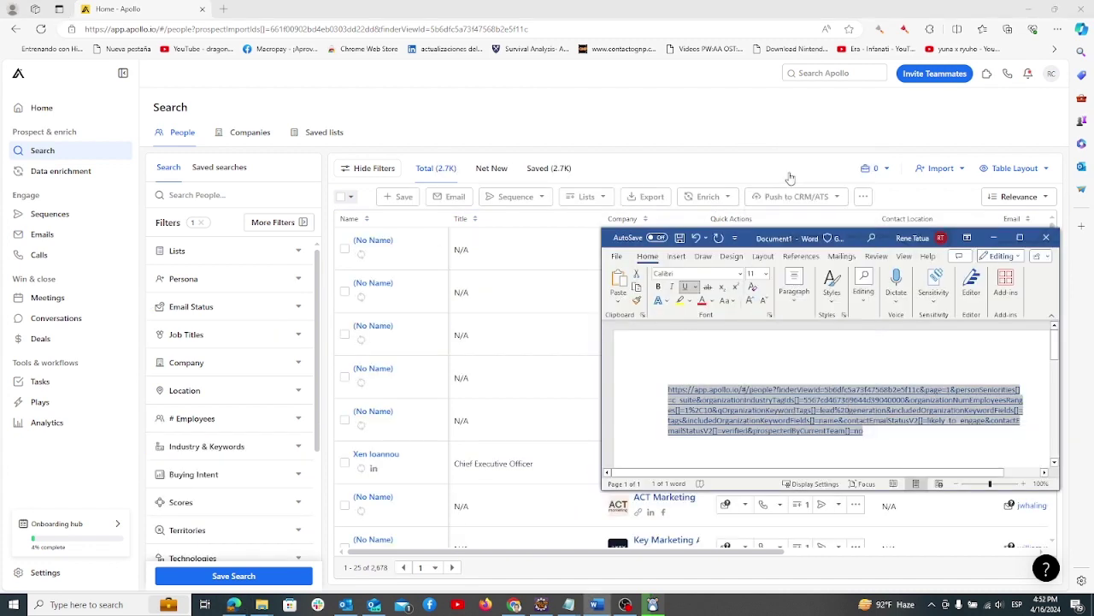
click(582, 57)
click(574, 32)
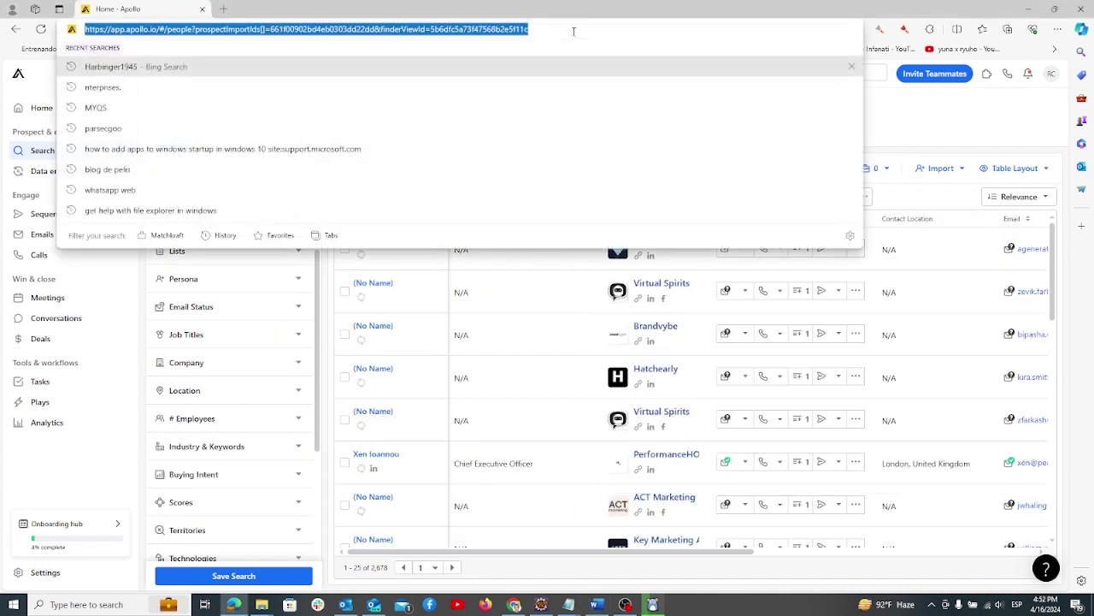
key(ctrl+v)
key(Return)
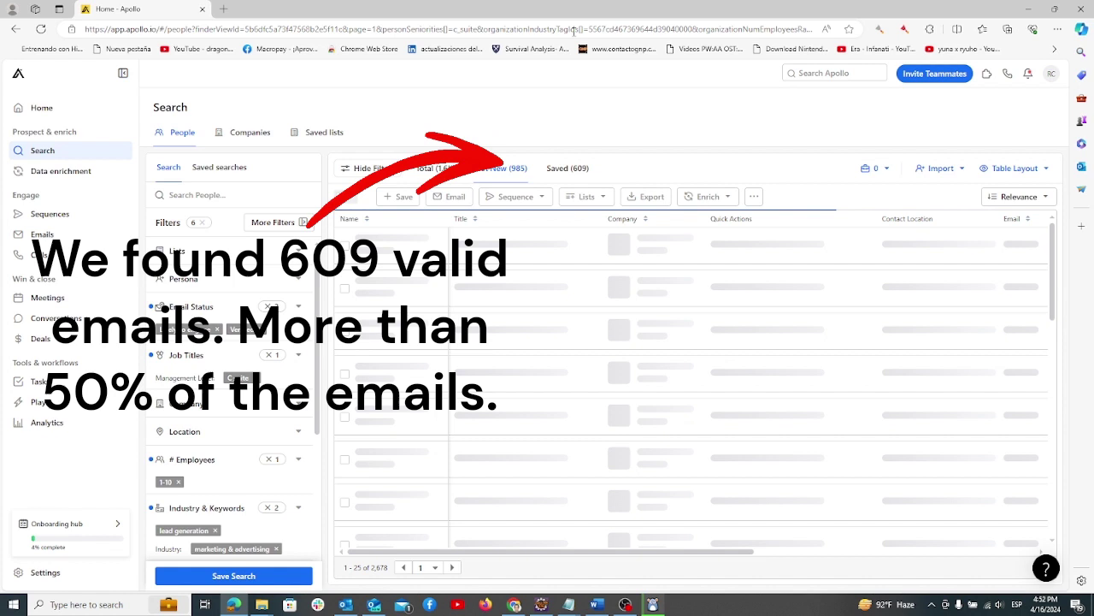
click(573, 169)
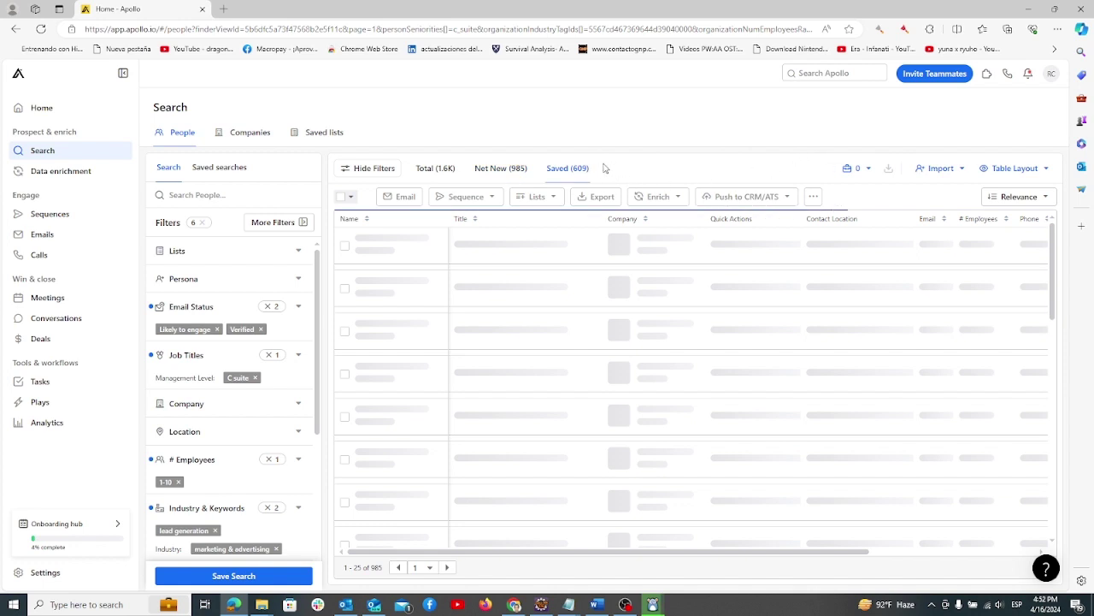
Select all 609 saved leads, export them and download apollo-contacts-export (31).csv
click(350, 197)
click(345, 246)
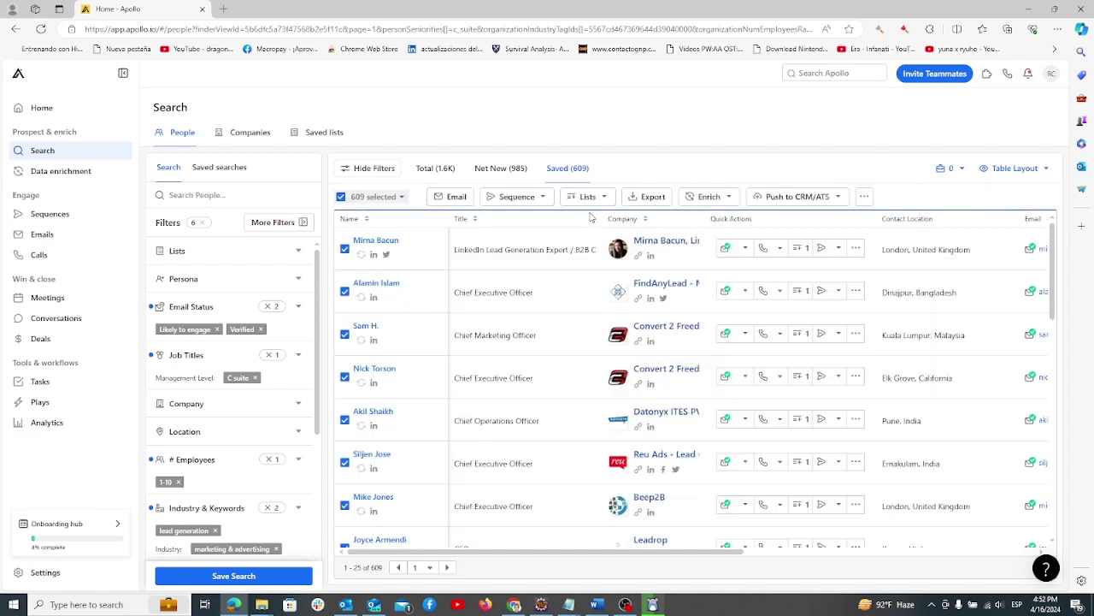
click(637, 197)
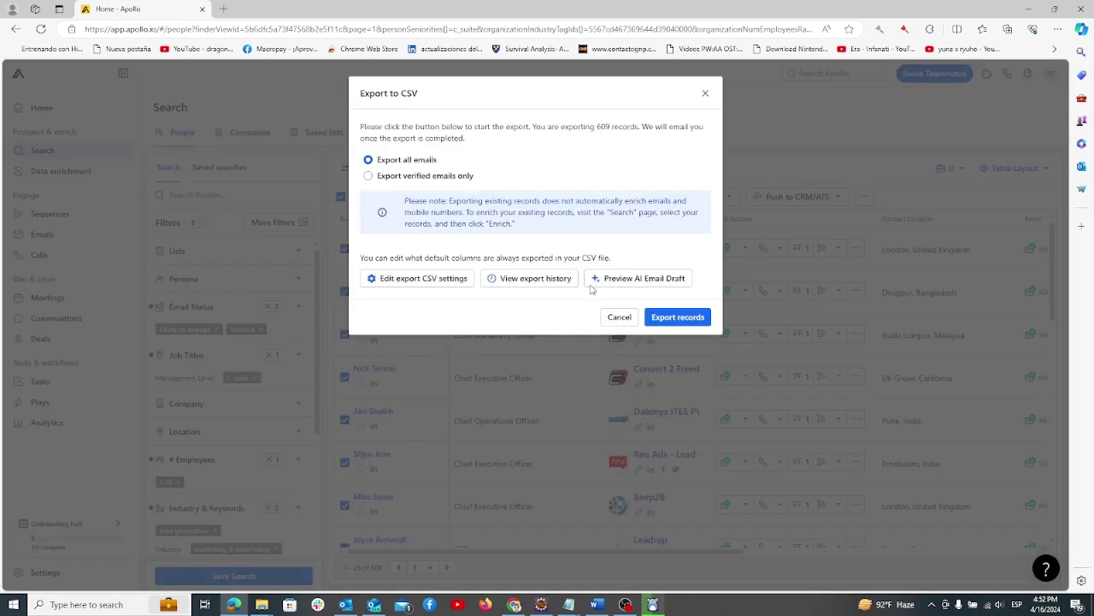
click(701, 319)
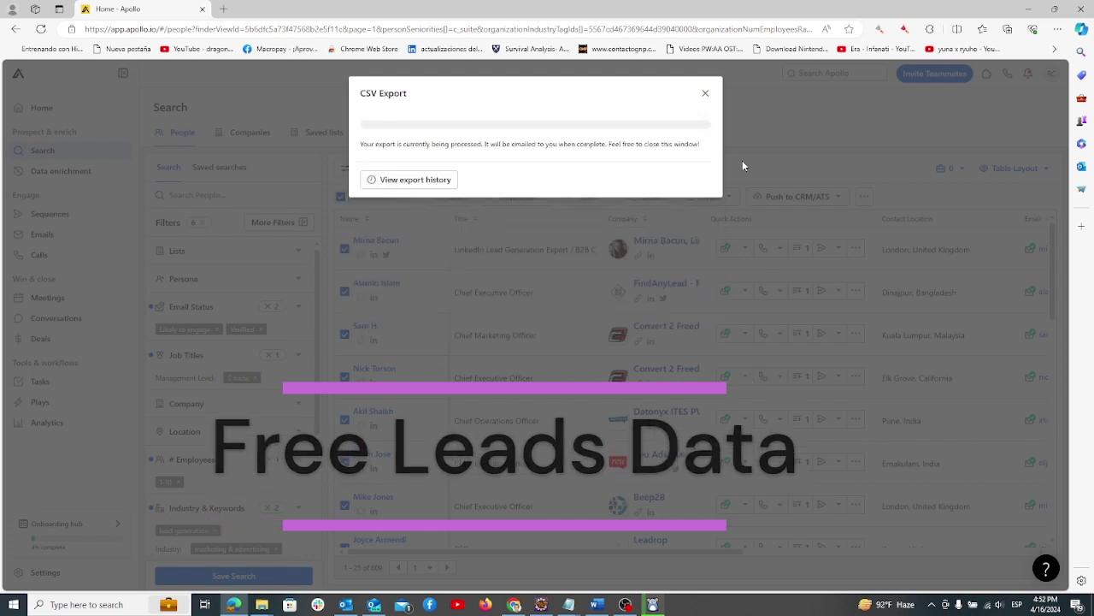
click(672, 190)
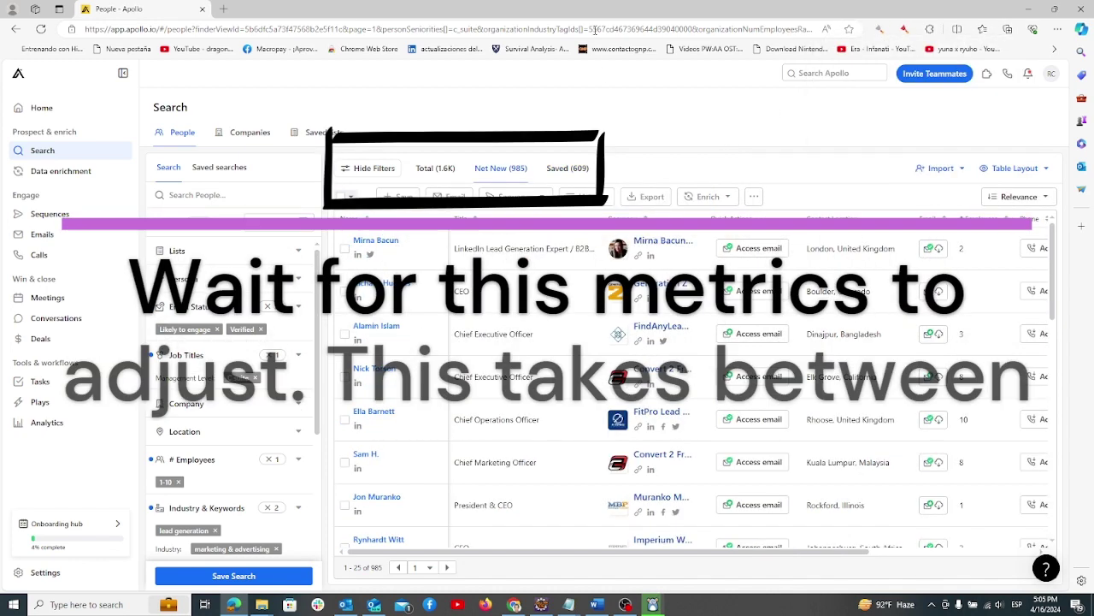
Reload the search and select the first 100 net-new leads
click(596, 29)
key(Return)
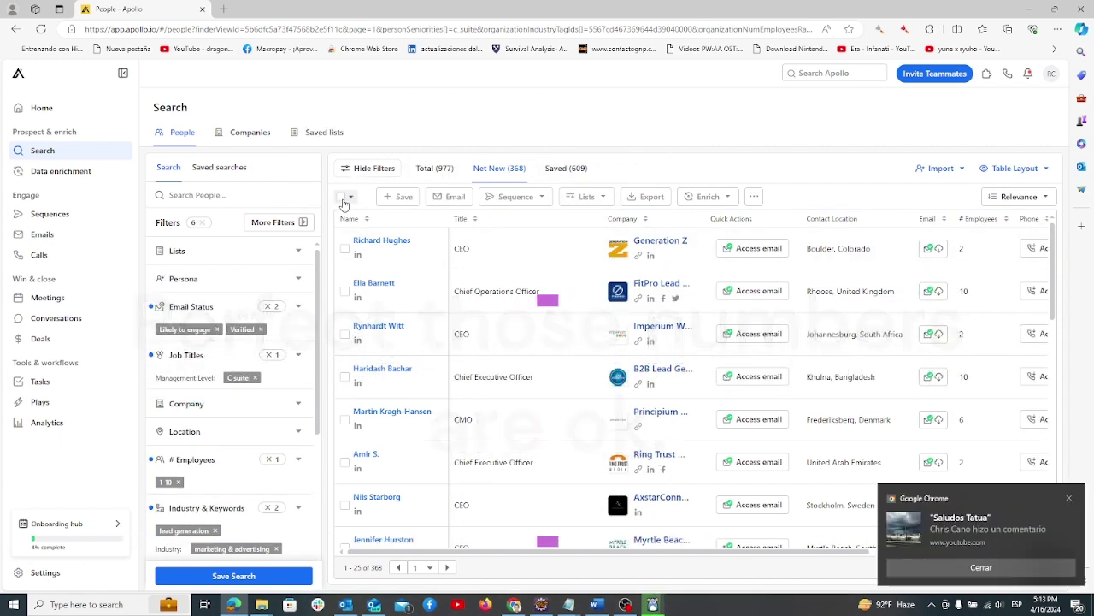
click(347, 196)
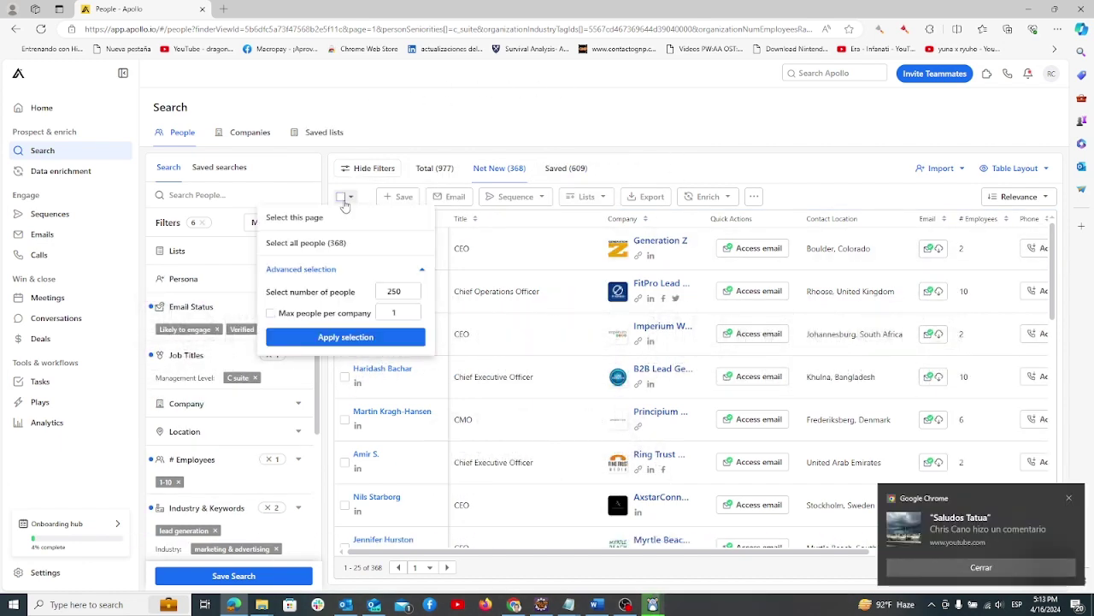
click(392, 291)
double_click(394, 291)
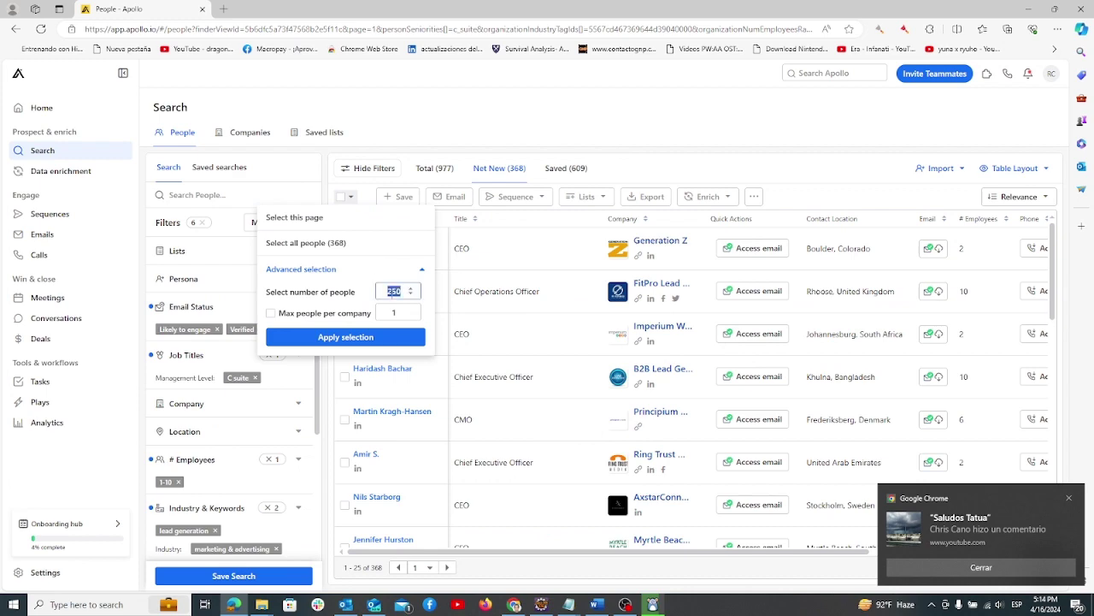
text(100)
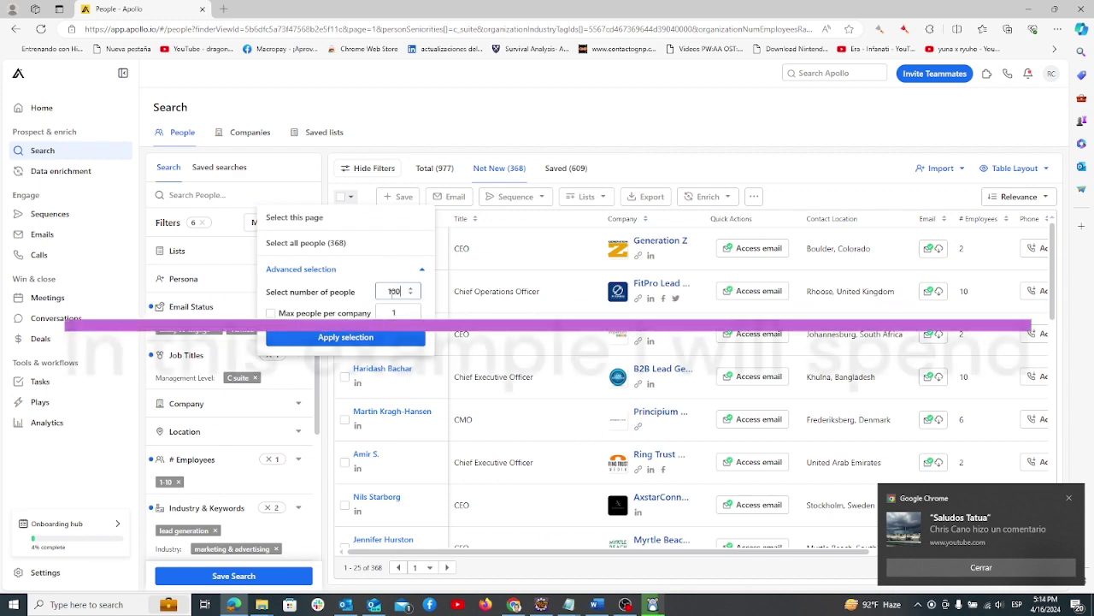
click(368, 340)
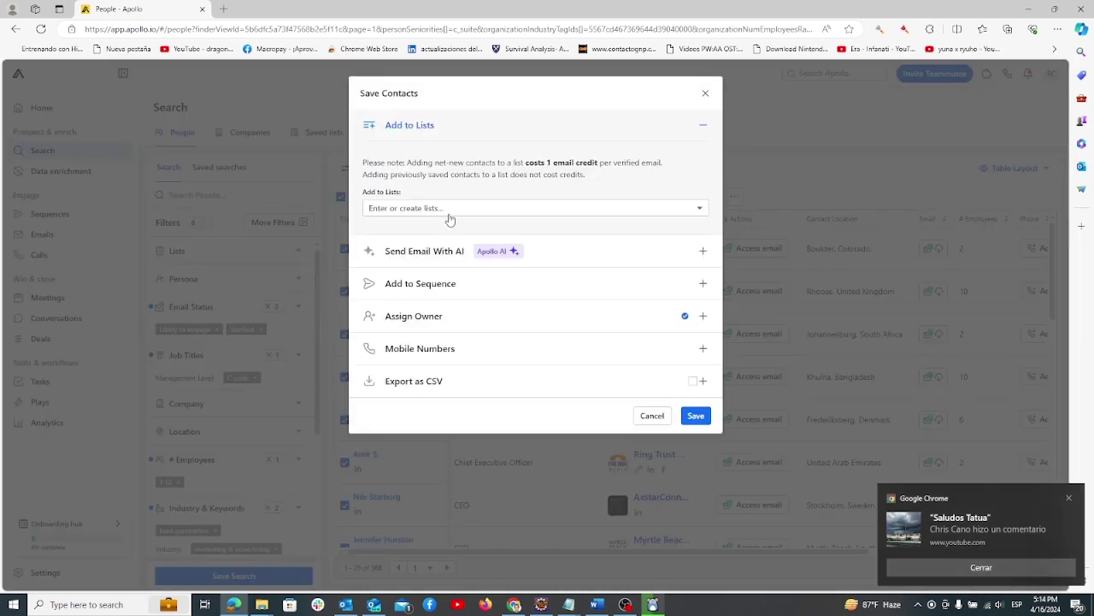
Save the 100 selected leads into a new remaining-emails list and refresh the counts
click(449, 212)
text(remaini)
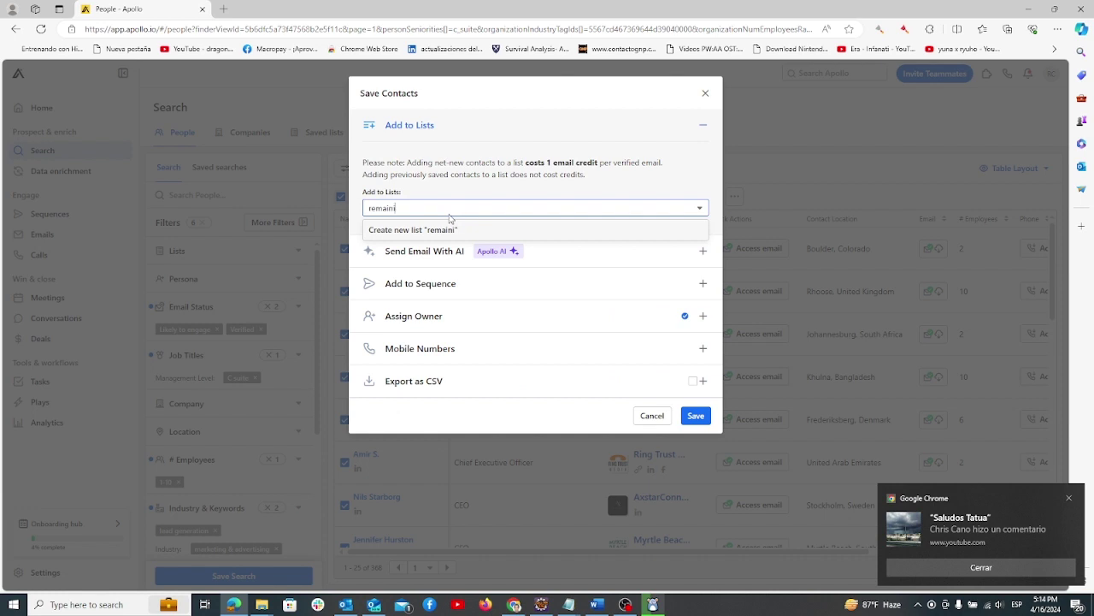
text(ng-emails)
click(454, 231)
click(696, 417)
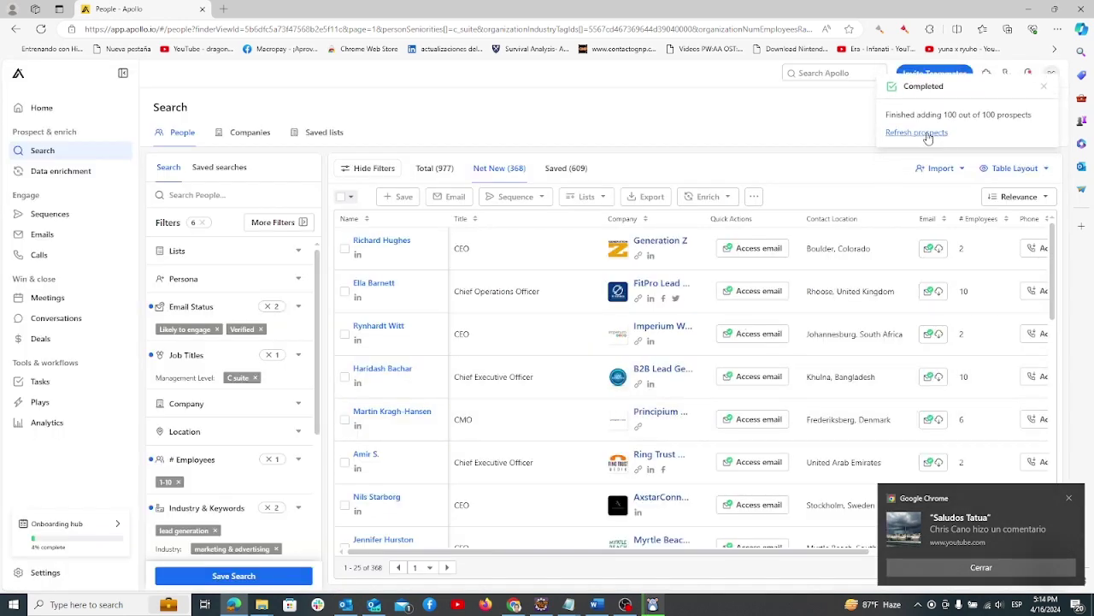
click(917, 133)
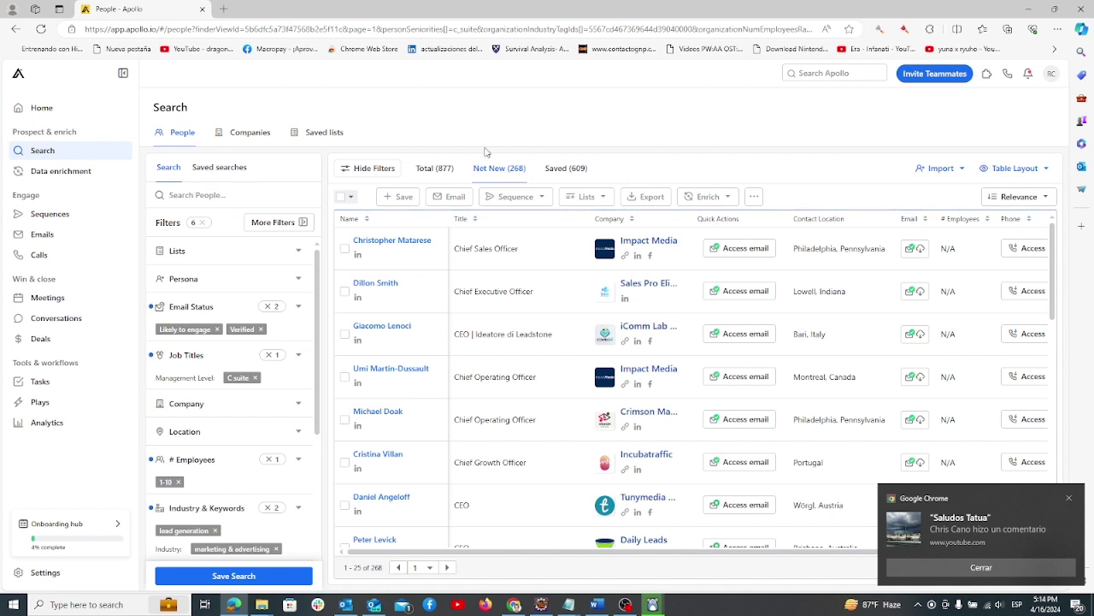
Open the remaining-emails saved list and start scraping its pages with the Apollo Scraper Addon
click(325, 137)
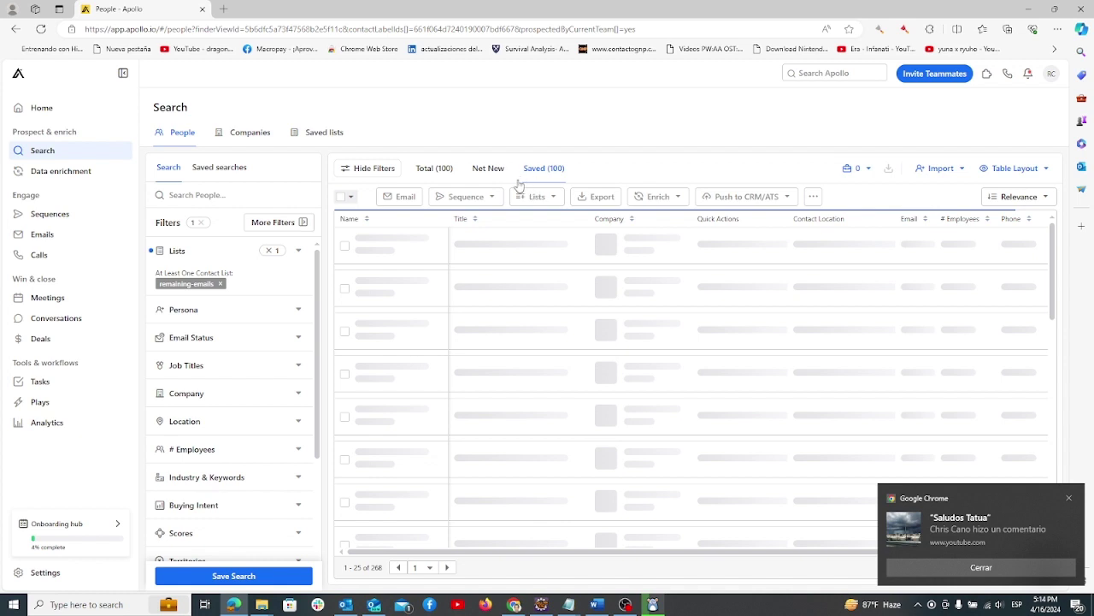
click(881, 33)
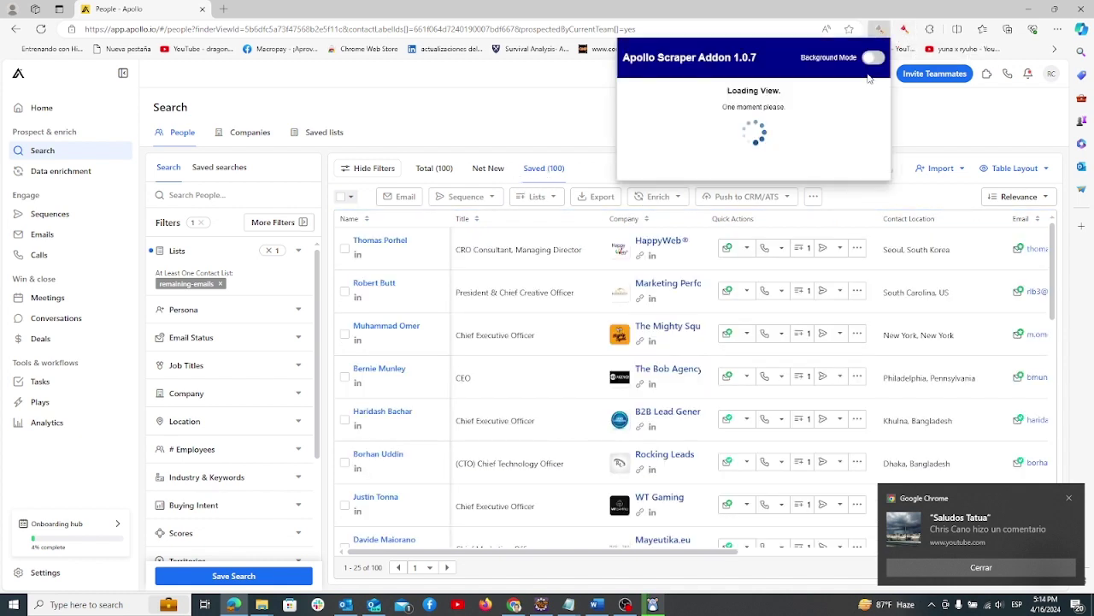
click(810, 107)
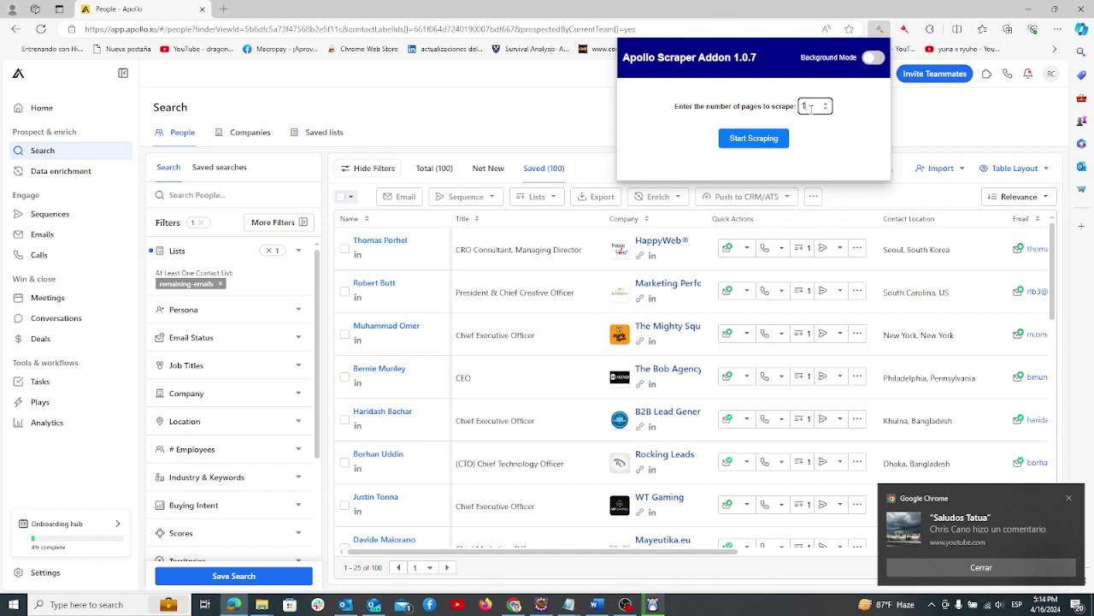
click(769, 139)
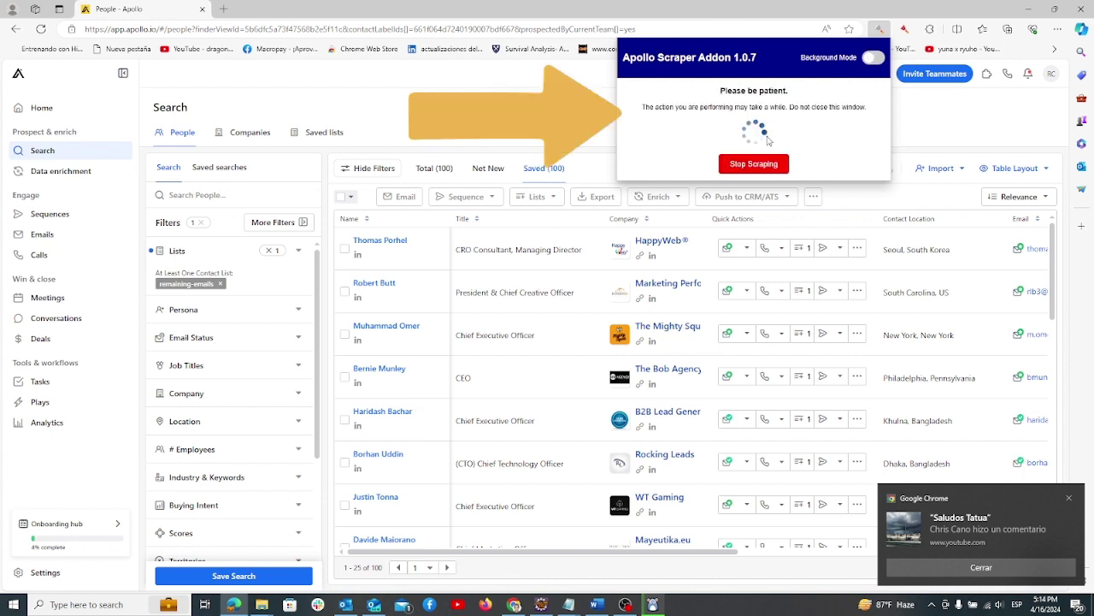